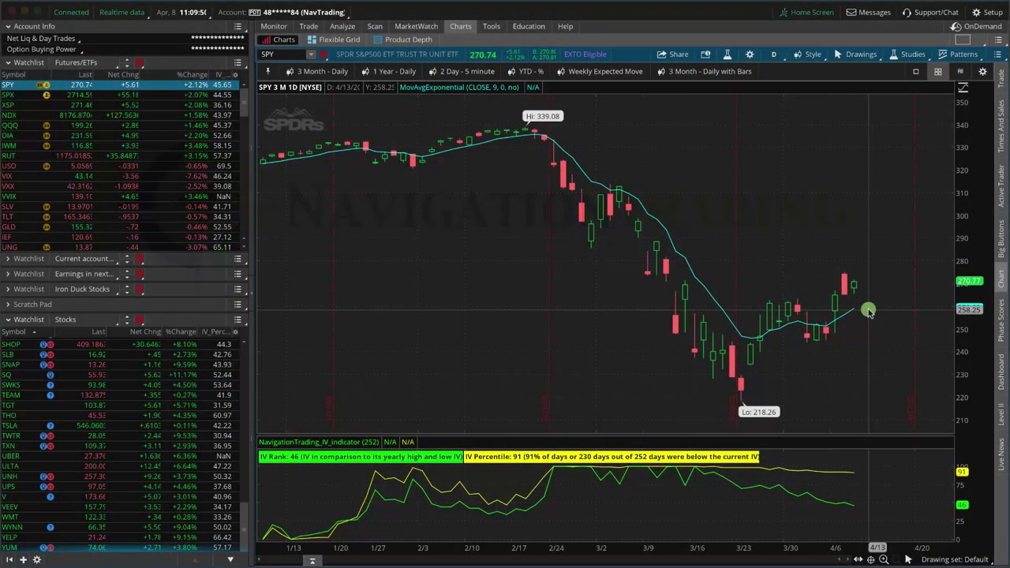
Show the SPY 15 May 20 option chain with more strikes visible around the 259 put
mouse_move(867, 315)
mouse_down()
mouse_move(884, 259)
mouse_move(898, 273)
mouse_up()
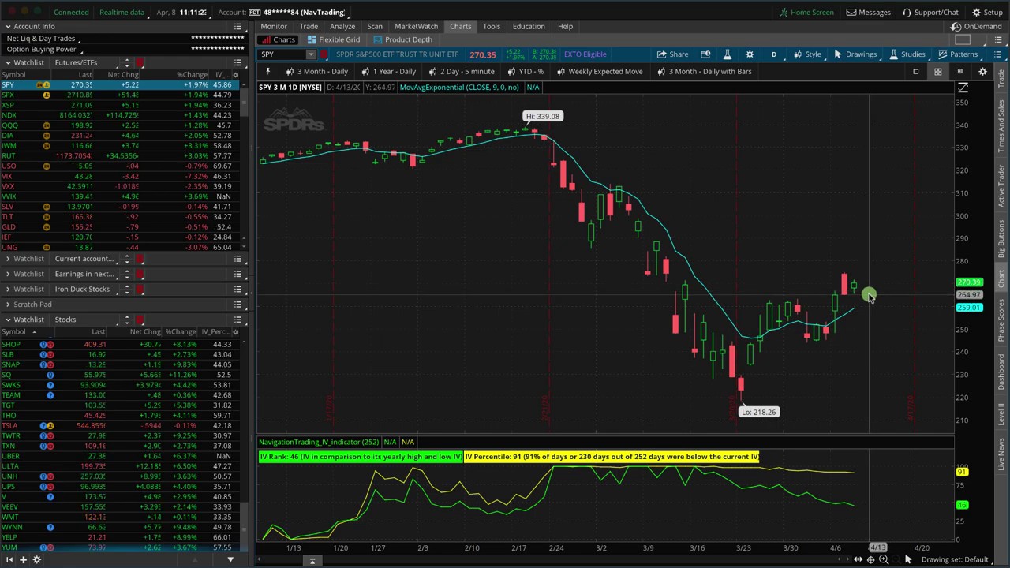
drag(868, 295, 895, 241)
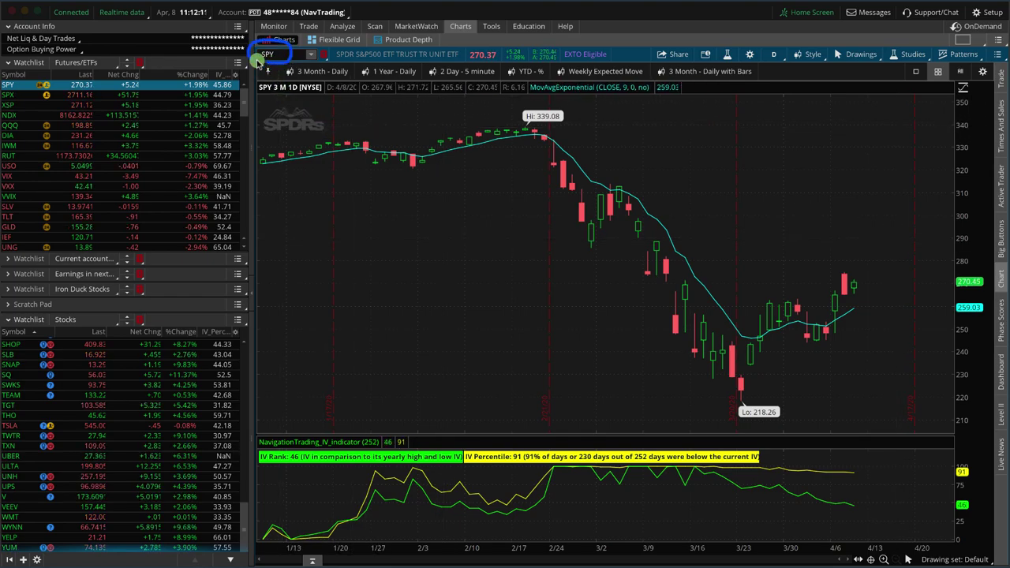
click(309, 26)
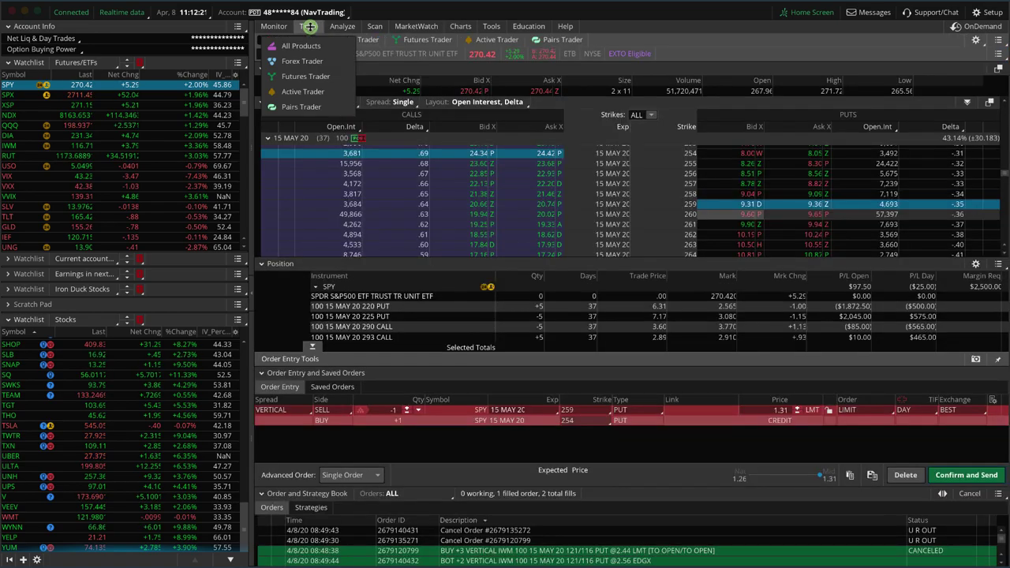
click(312, 347)
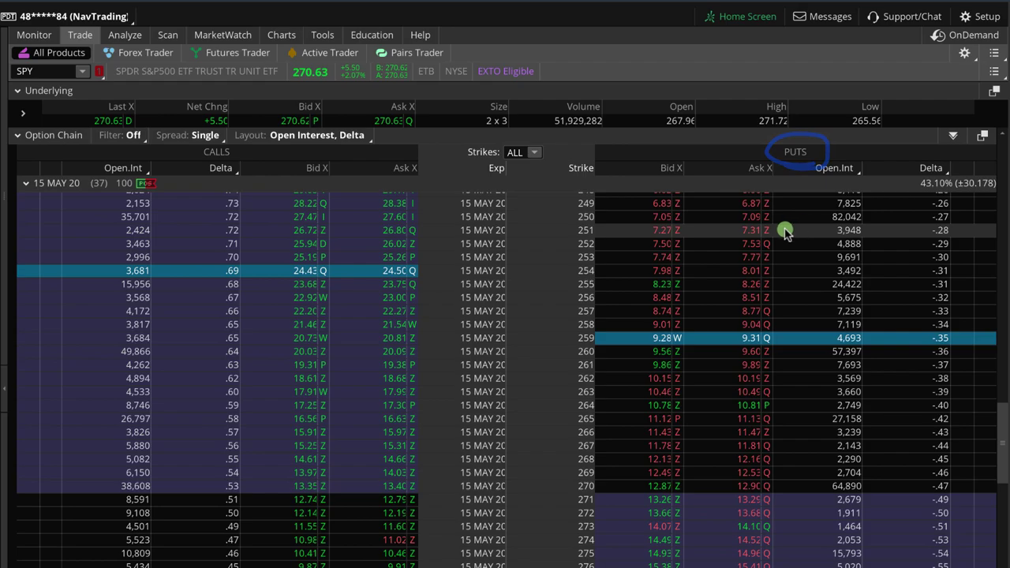
click(787, 405)
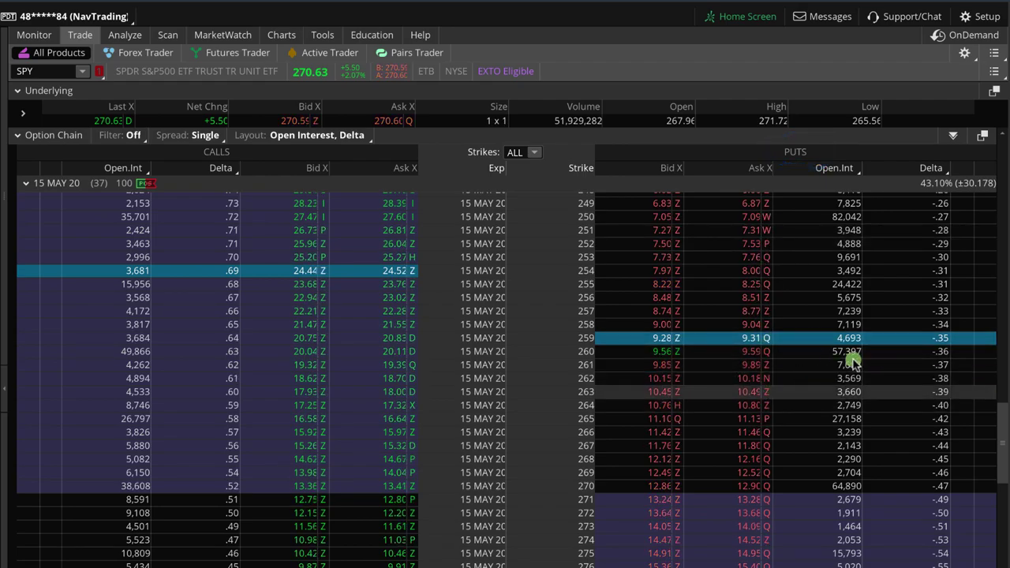
click(941, 340)
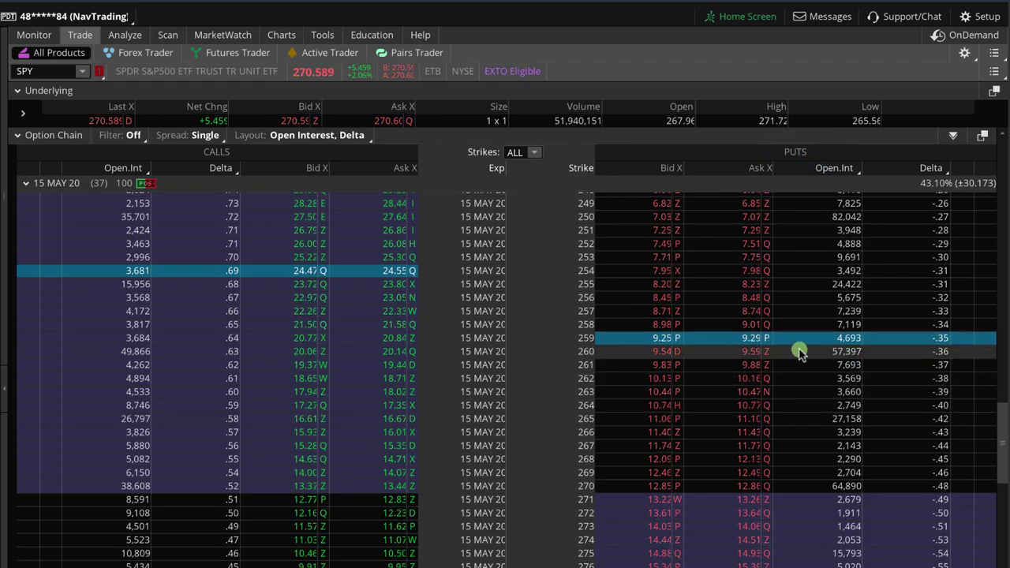
Stage a sell order for the 15 May 20 SPY 259/254 put vertical at a 1.30 limit credit
right_click(660, 339)
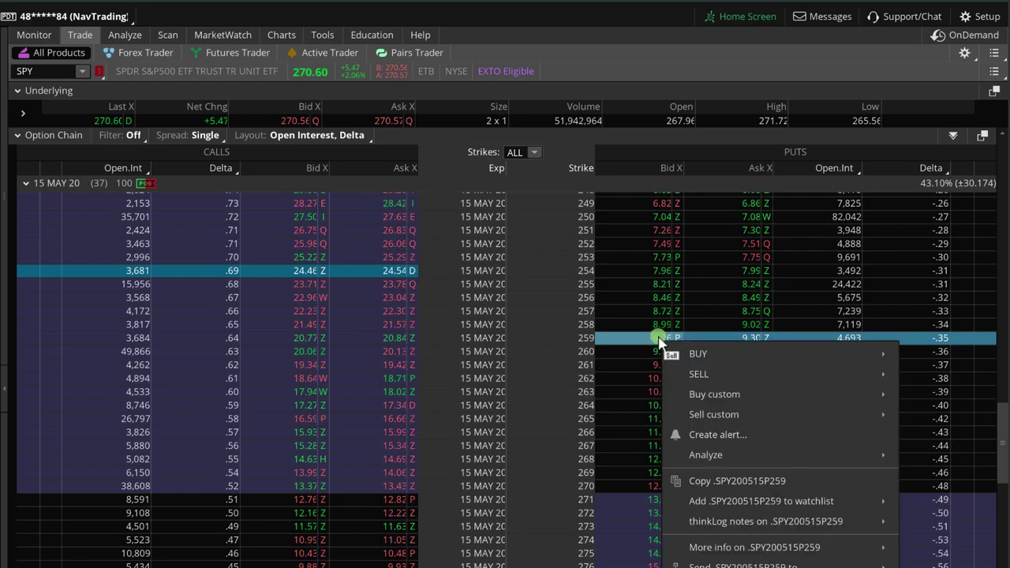
mouse_move(690, 374)
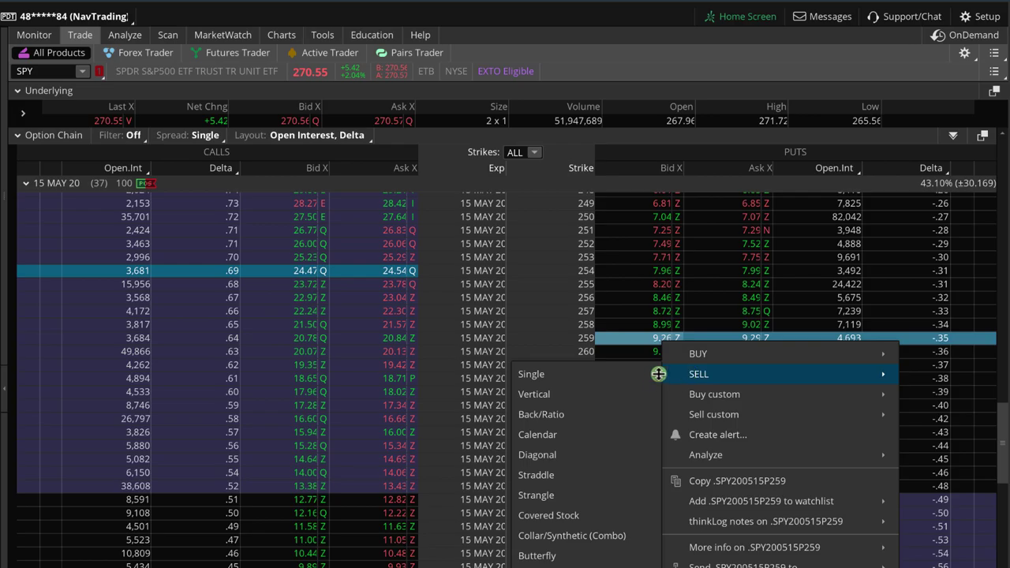
click(560, 395)
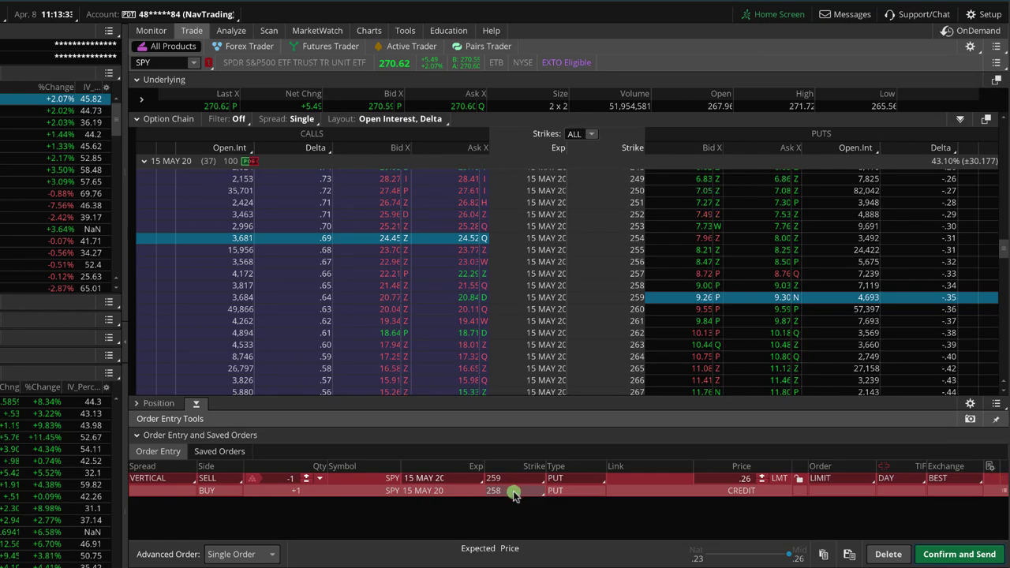
click(514, 493)
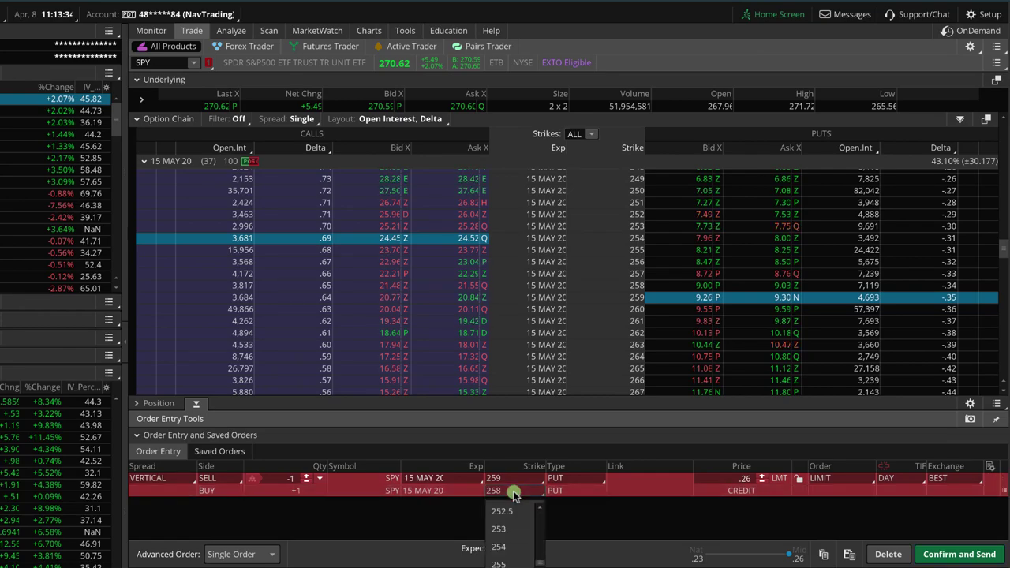
click(515, 546)
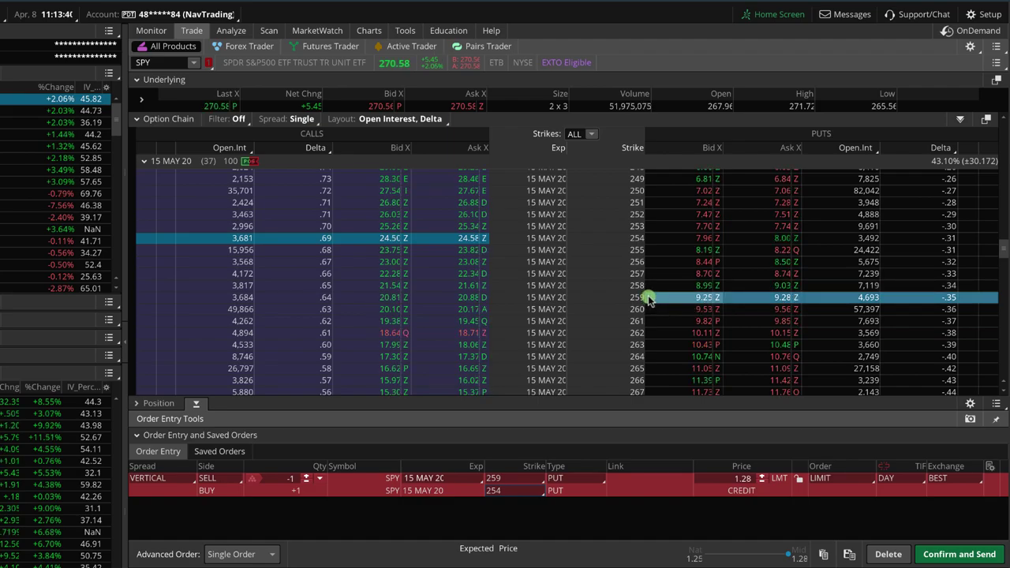
drag(672, 239, 648, 237)
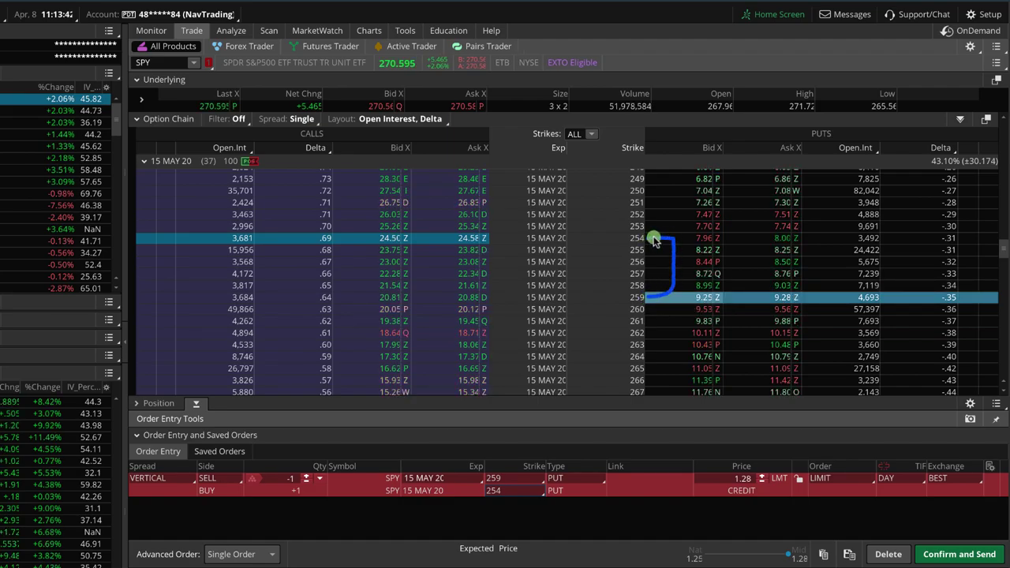
Analyze the 259/254 put vertical as a simulated trade, showing breakeven 257.63 and max profit 131
right_click(635, 491)
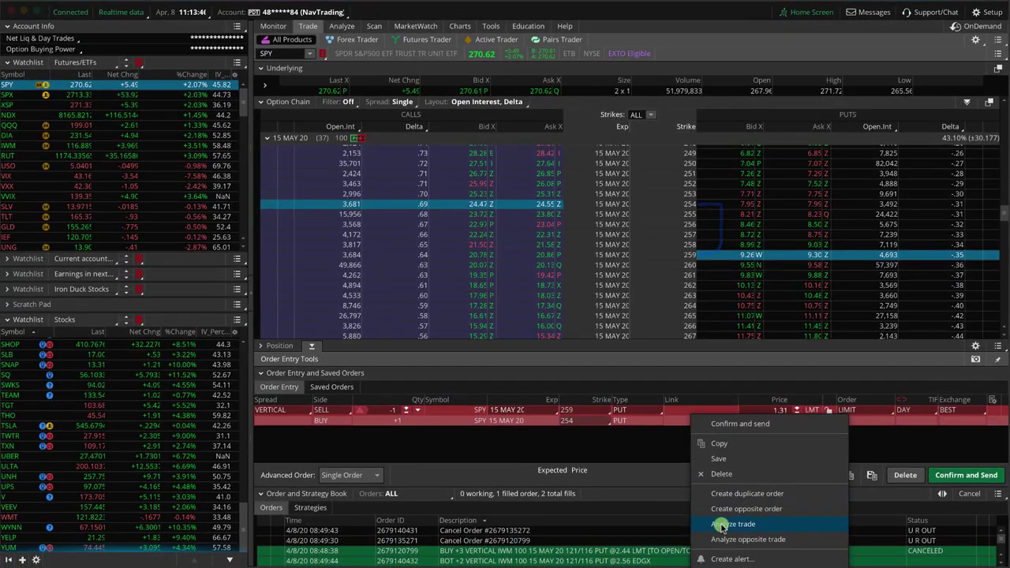
click(722, 524)
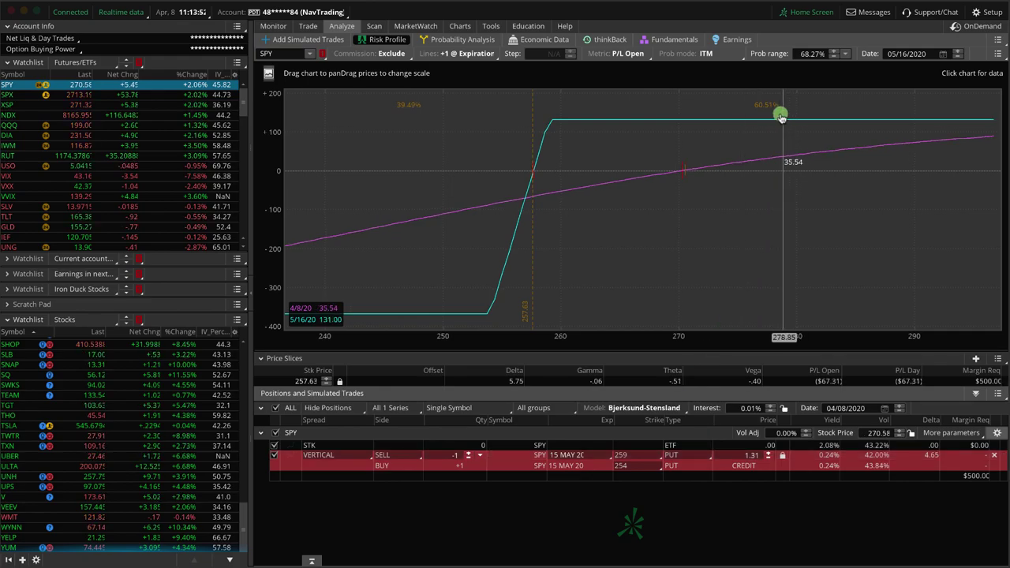
mouse_move(745, 90)
mouse_down()
mouse_move(794, 102)
mouse_move(772, 87)
mouse_up()
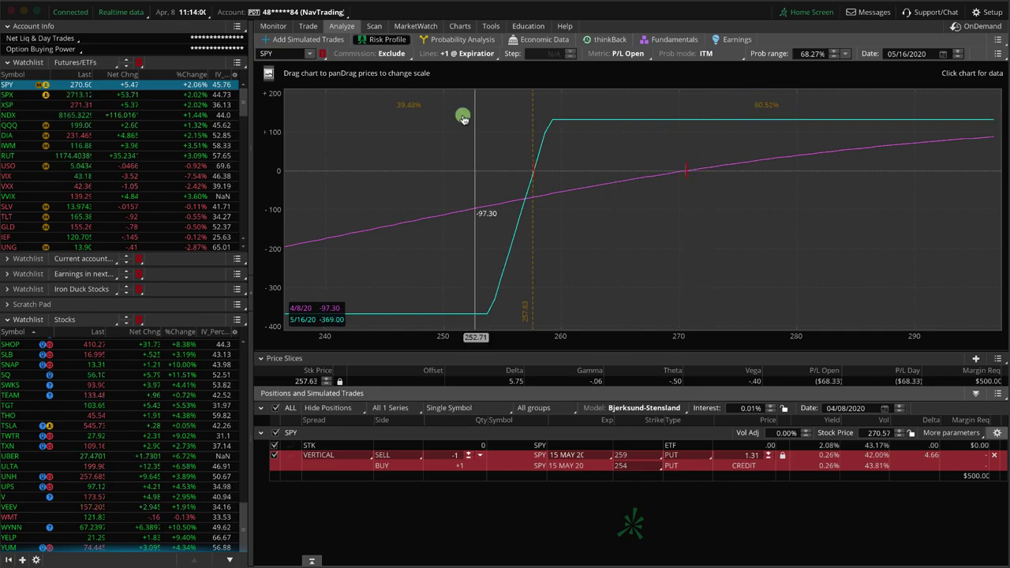
mouse_move(431, 107)
mouse_down()
mouse_move(413, 93)
mouse_move(431, 121)
mouse_up()
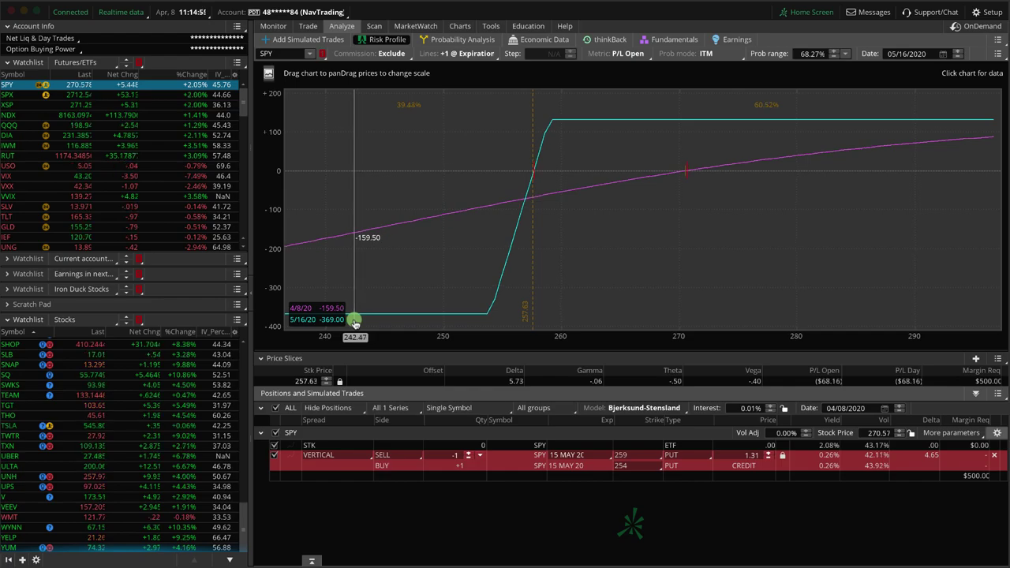
mouse_move(675, 202)
mouse_down()
mouse_move(854, 195)
mouse_move(839, 202)
mouse_up()
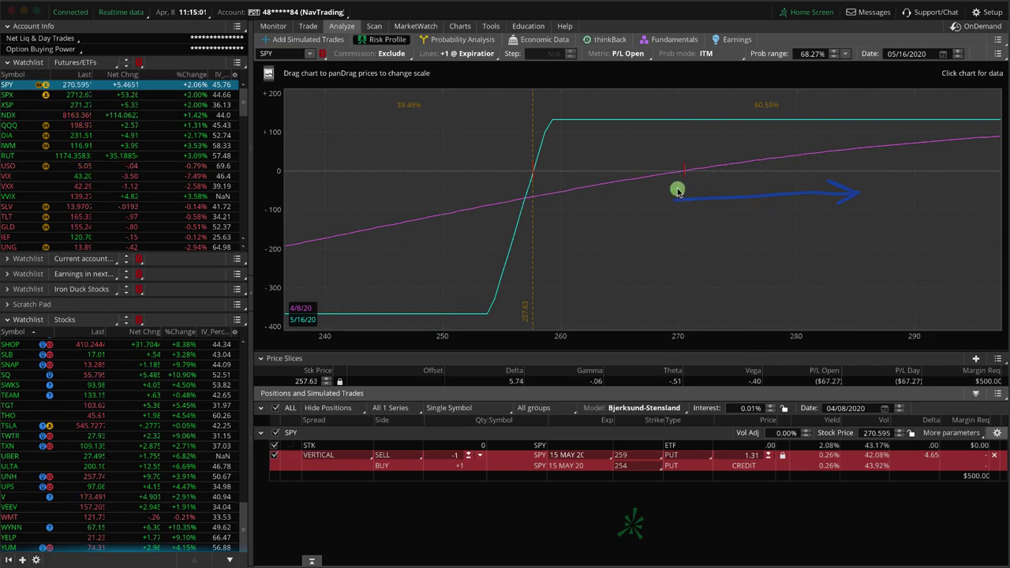
drag(678, 189, 532, 181)
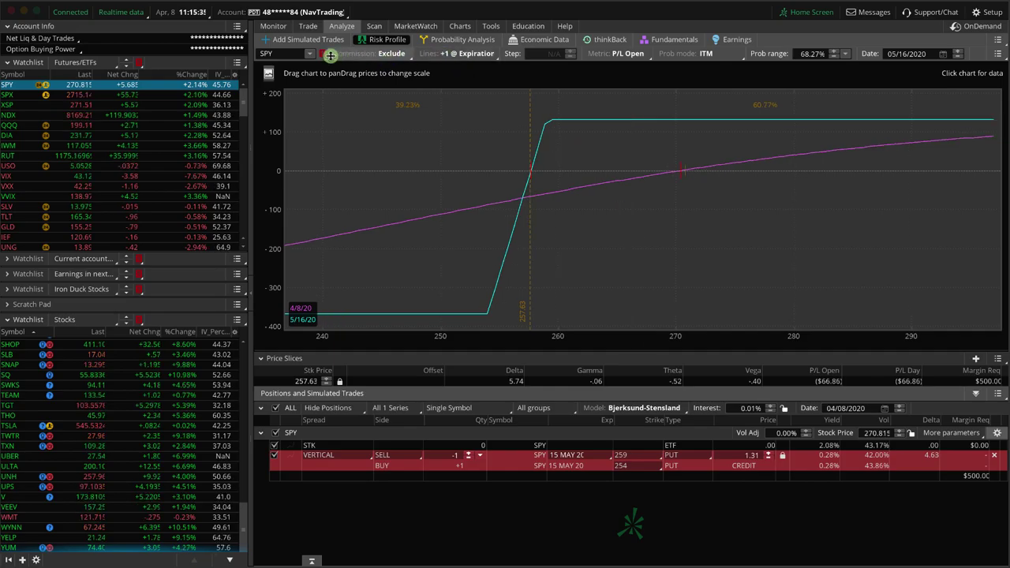
Stage a buy order for the 15 May 20 SPY 254/259 call vertical at a 3.71 debit
click(309, 26)
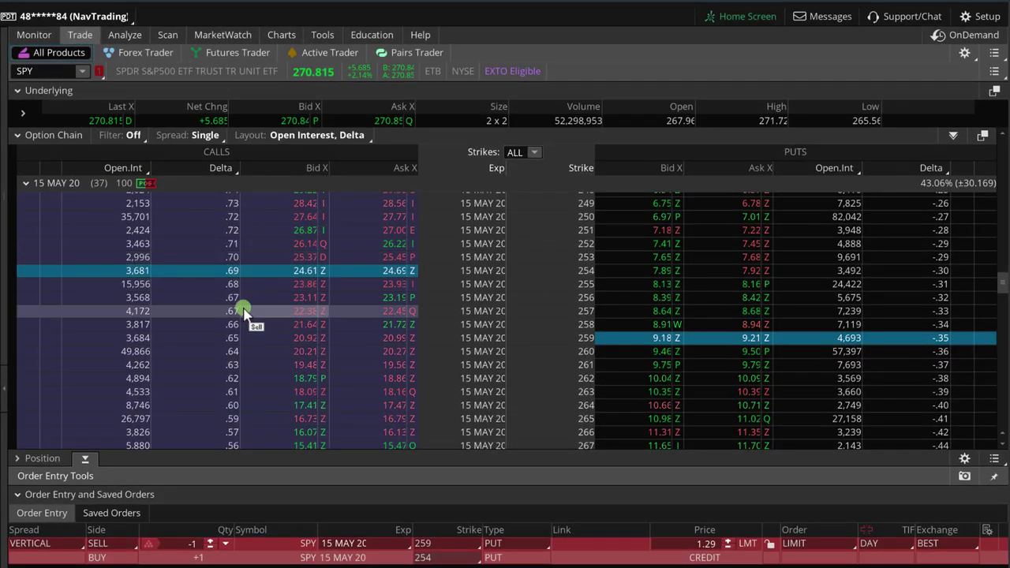
right_click(366, 271)
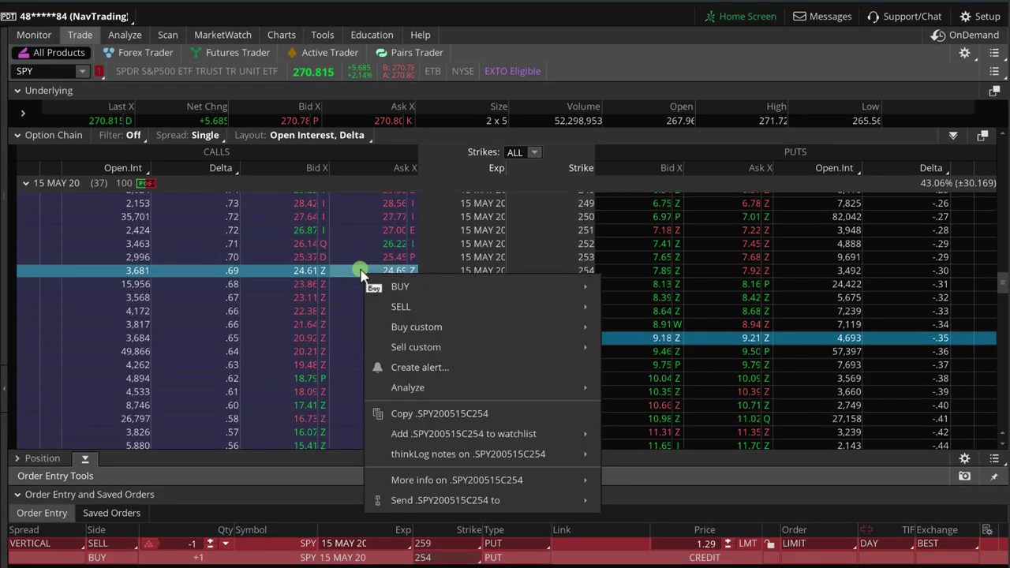
mouse_move(476, 284)
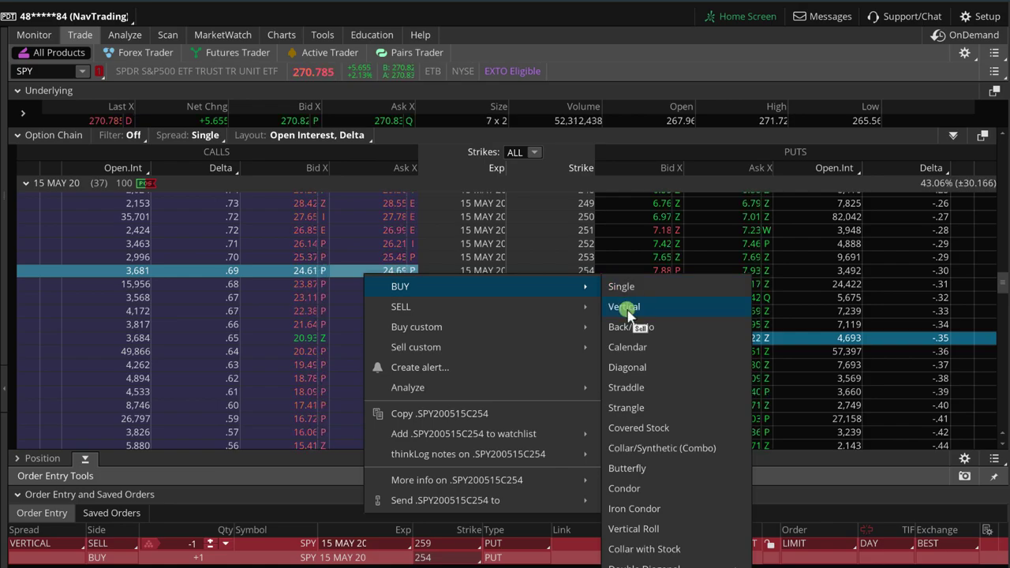
click(628, 309)
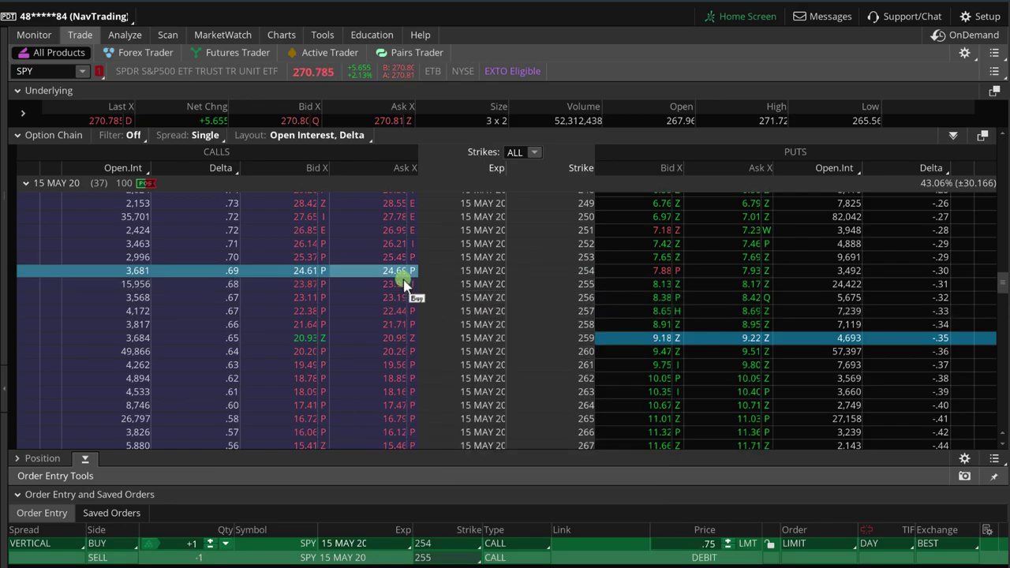
click(451, 558)
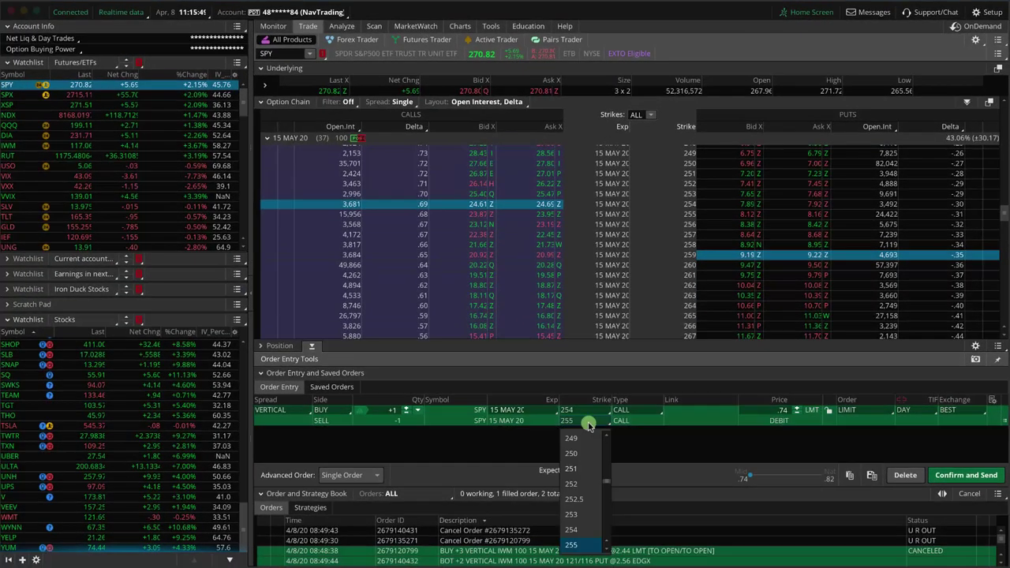
click(588, 514)
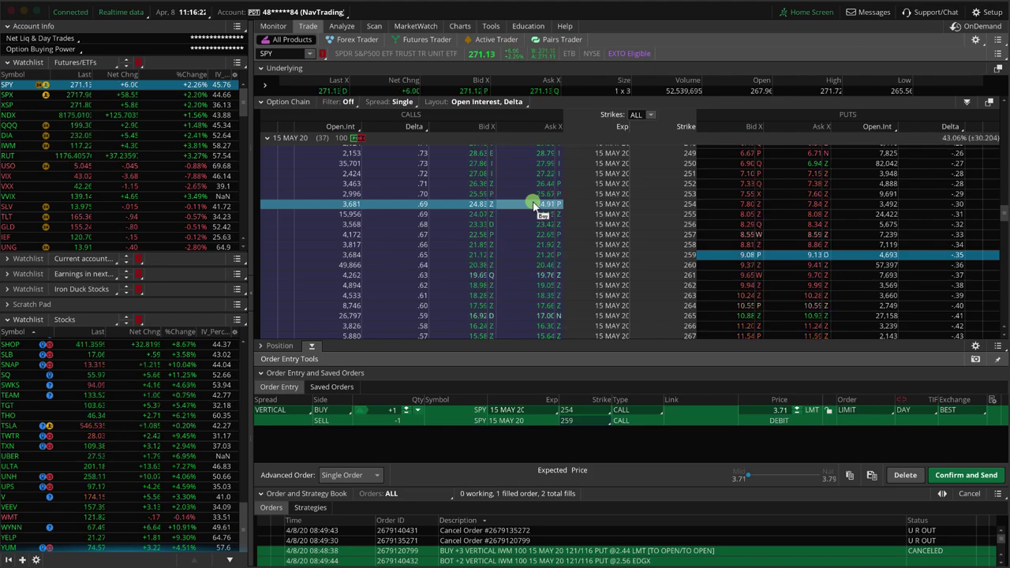
Add the 254/259 call vertical to the Risk Profile, exclude the put vertical, and adjust the call's price
right_click(687, 416)
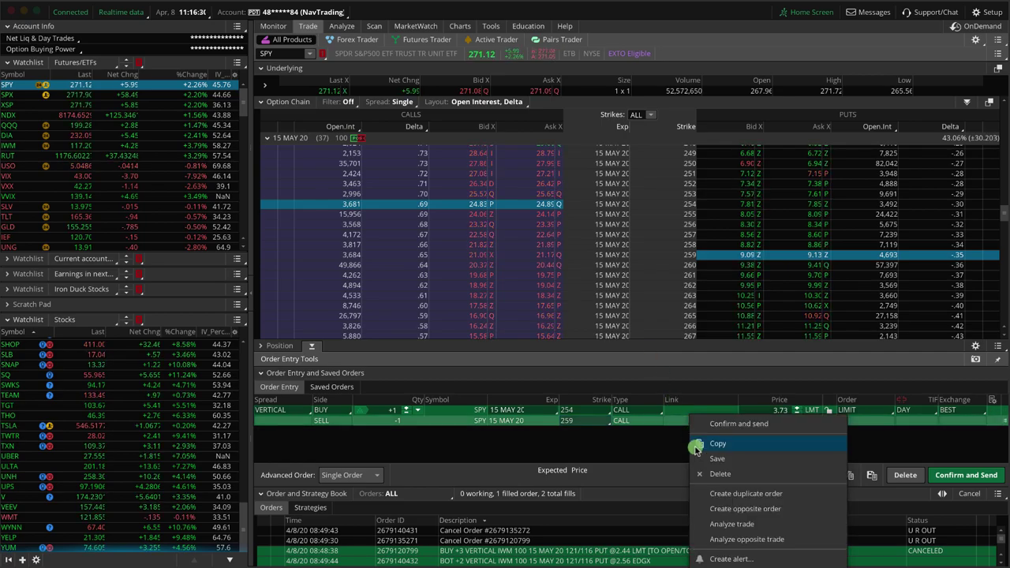
click(728, 525)
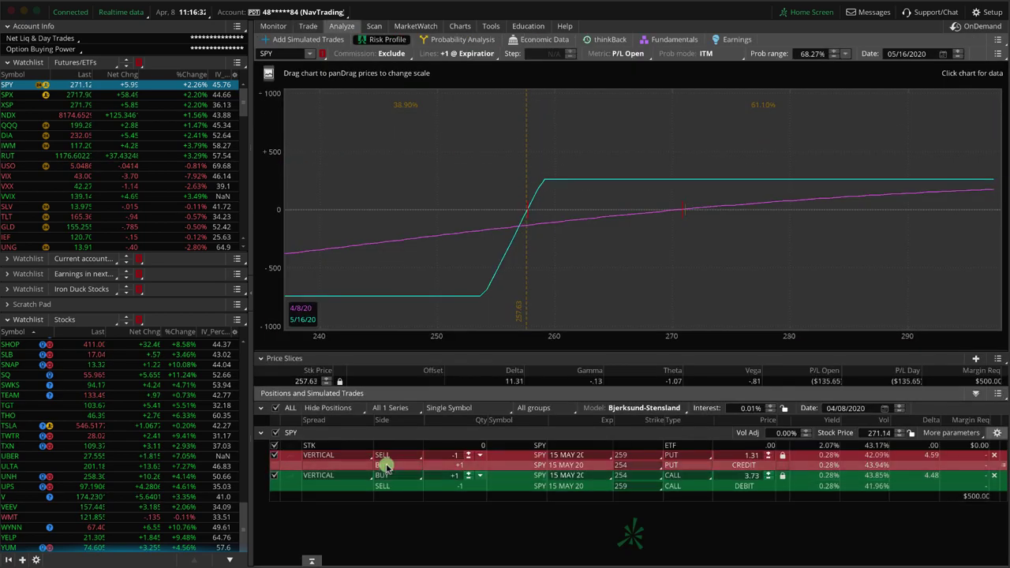
click(274, 456)
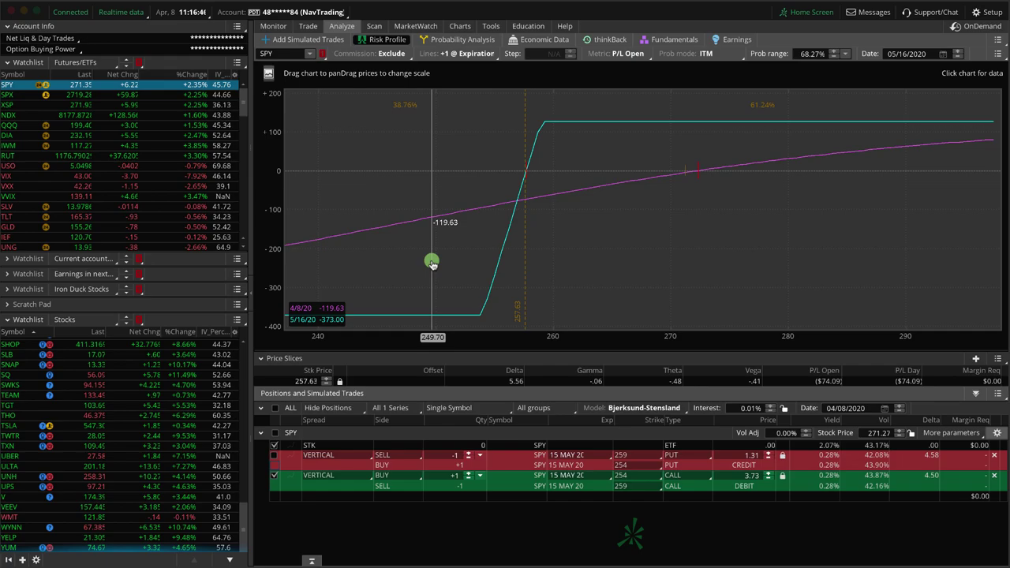
click(770, 479)
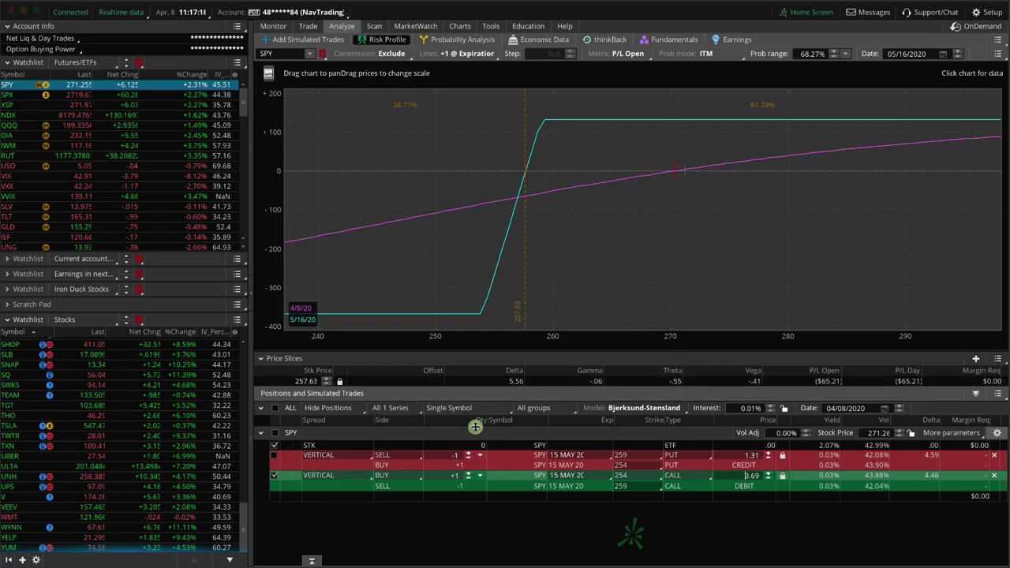
Toggle the position checkboxes so only the 254/259 call vertical is plotted
click(274, 455)
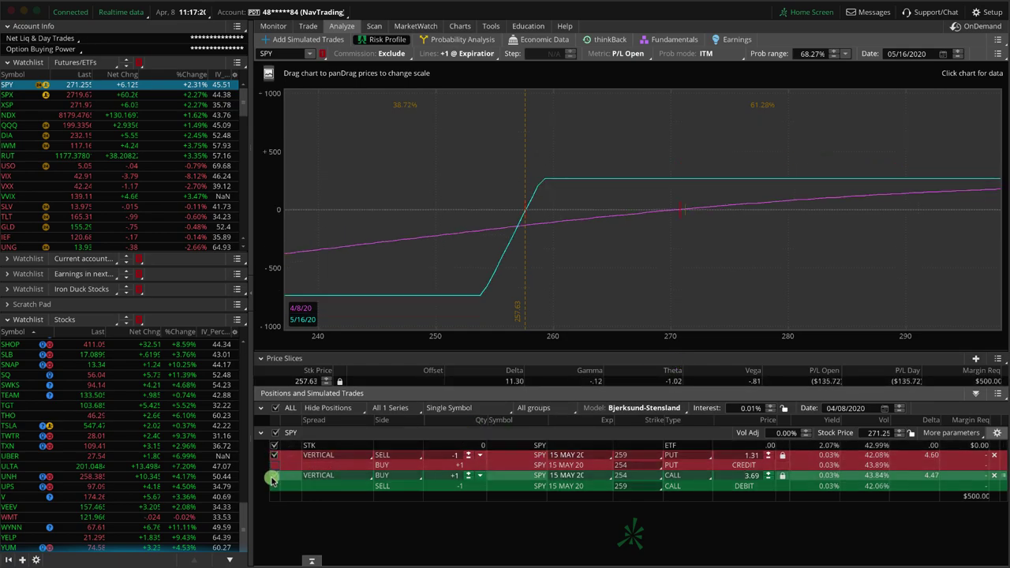
click(273, 476)
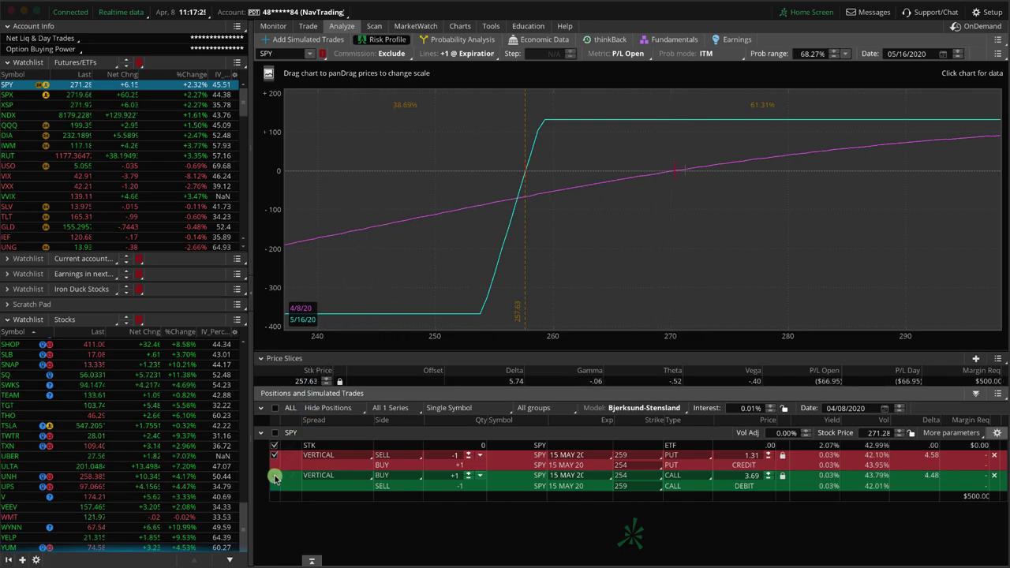
click(275, 478)
click(274, 455)
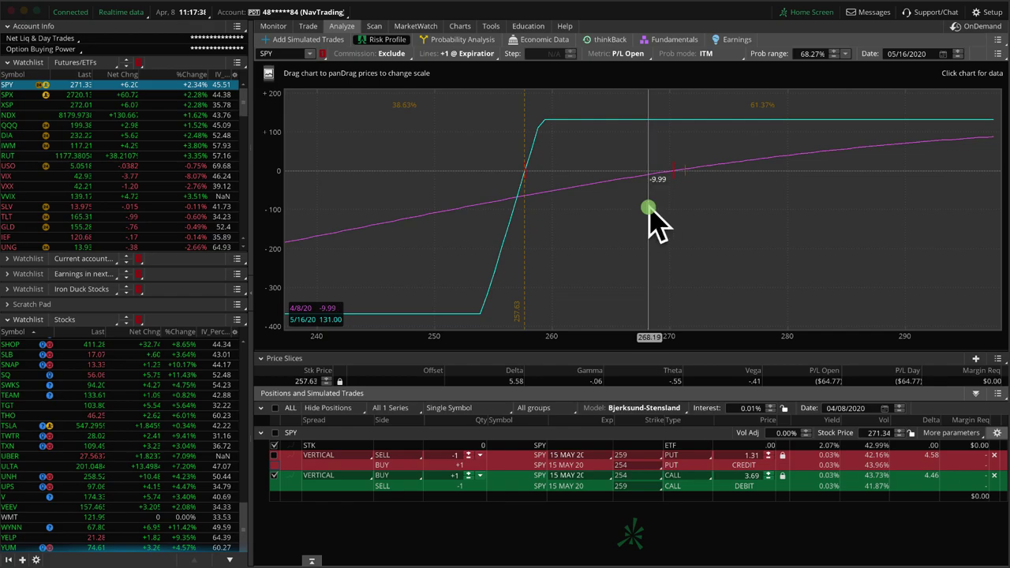
Annotate the P/L chart with an arrow toward higher prices and a current-price mark, then unplot the call vertical
mouse_move(649, 210)
mouse_down()
mouse_move(647, 201)
mouse_move(796, 190)
mouse_move(835, 212)
mouse_up()
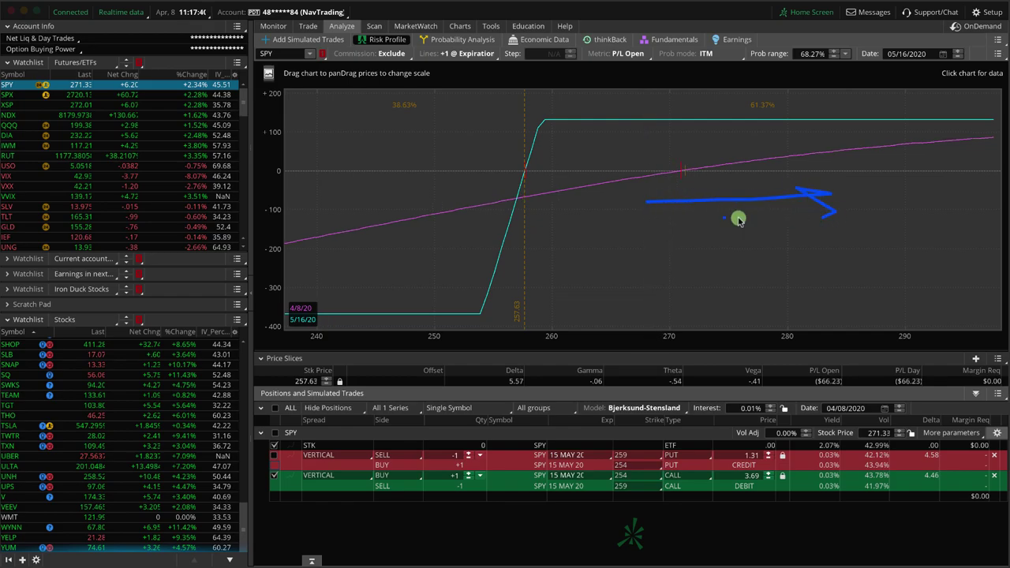
mouse_move(524, 157)
mouse_down()
mouse_move(524, 191)
mouse_move(523, 158)
mouse_move(523, 185)
mouse_move(524, 158)
mouse_move(524, 169)
mouse_up()
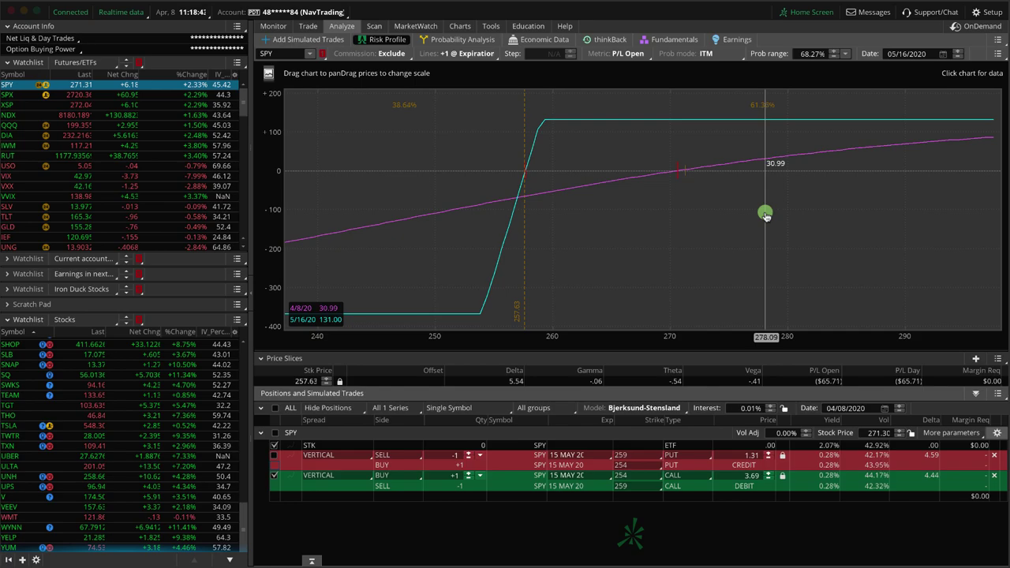
click(274, 475)
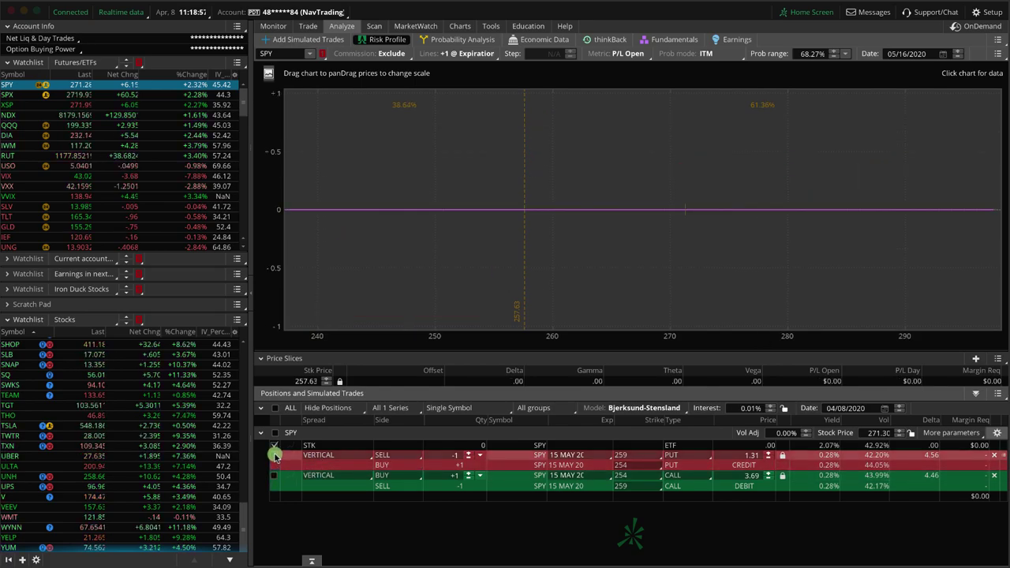
Plot only the put vertical, mark its profit area on the chart, then switch to the SPY Charts view
click(274, 455)
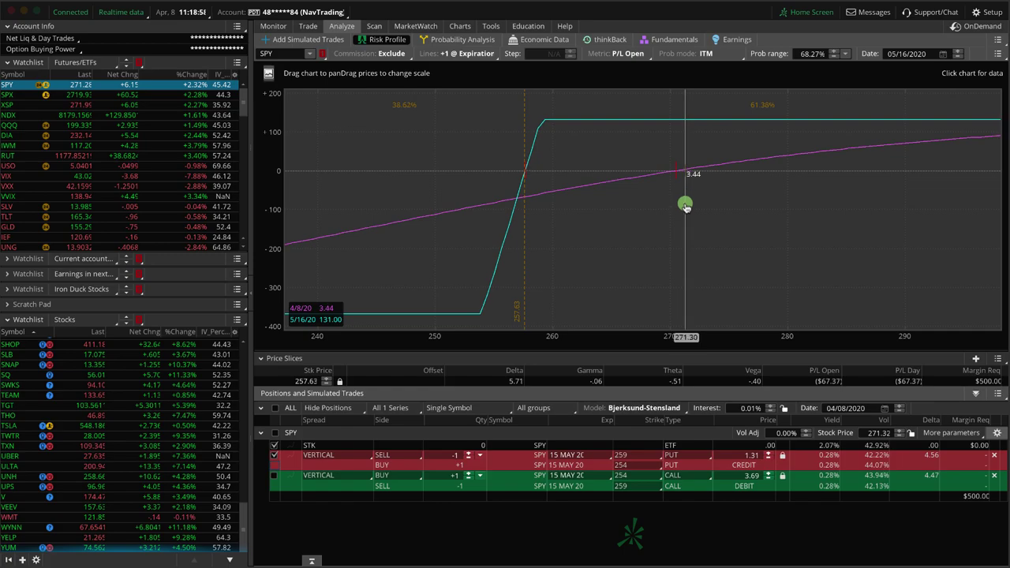
mouse_move(686, 203)
mouse_down()
mouse_move(852, 189)
mouse_move(846, 199)
mouse_up()
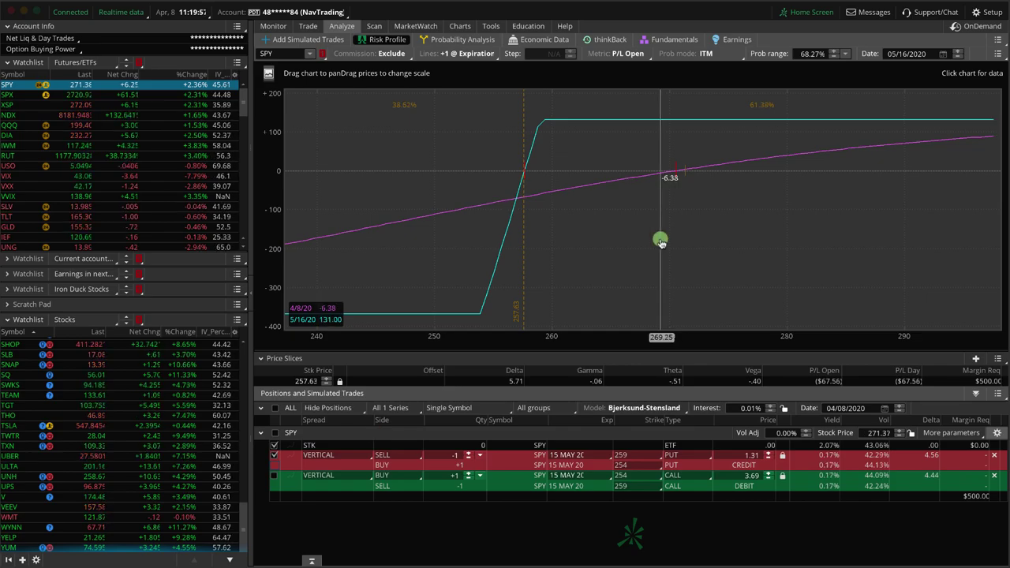
mouse_move(669, 235)
mouse_down()
mouse_move(577, 236)
mouse_move(582, 218)
mouse_move(577, 241)
mouse_up()
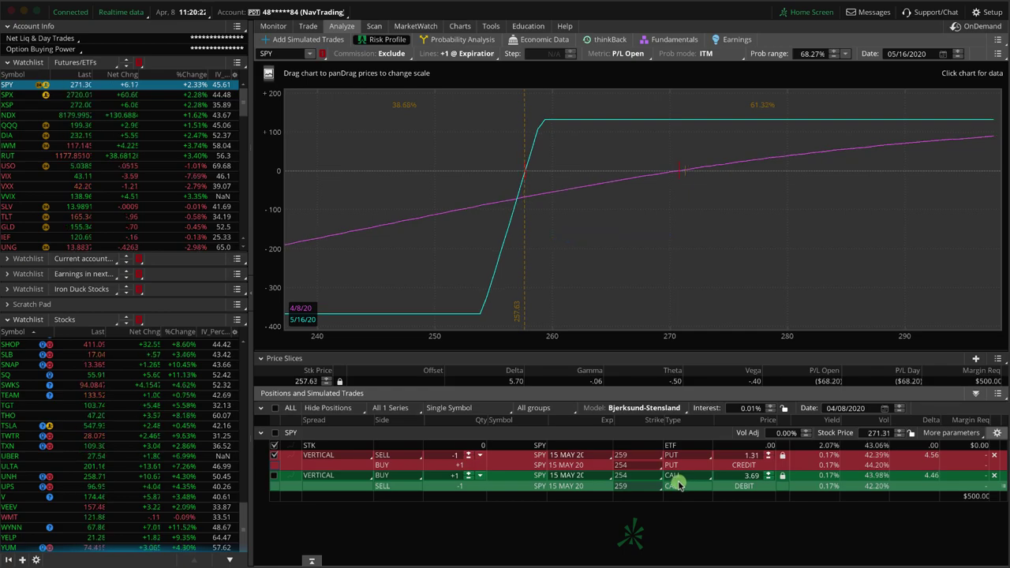
click(460, 26)
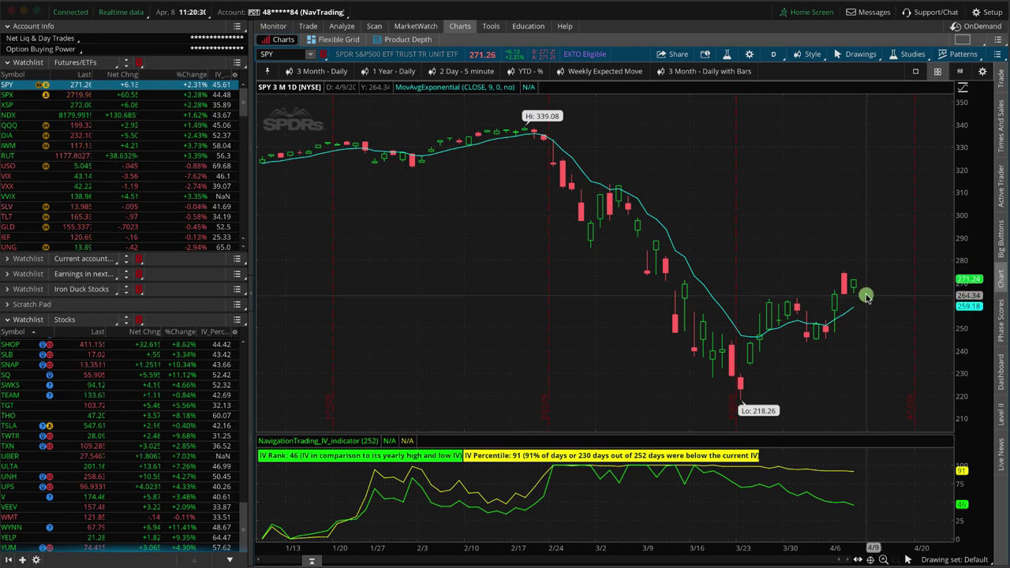
mouse_move(863, 295)
mouse_down()
mouse_move(875, 230)
mouse_move(893, 240)
mouse_up()
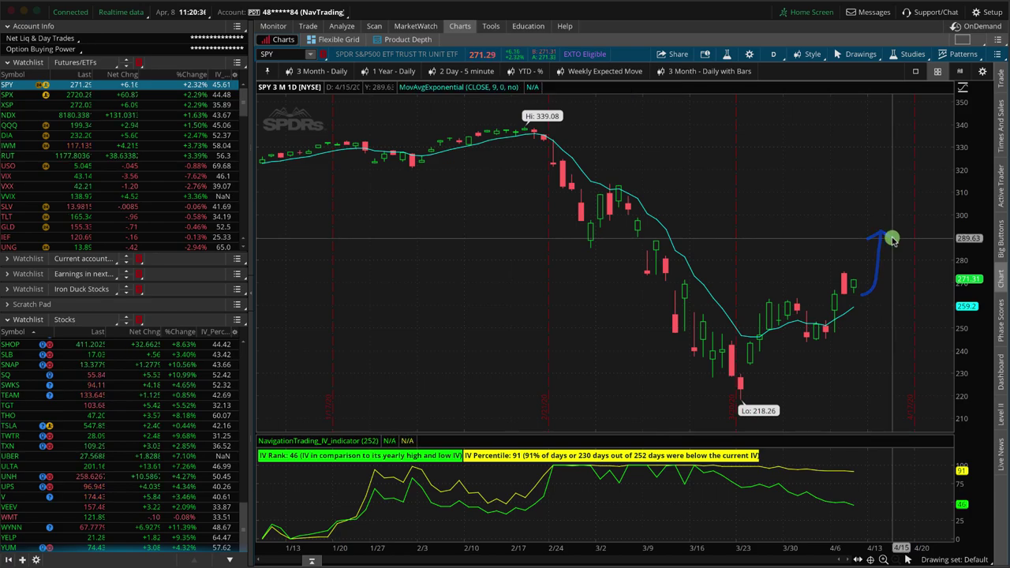
key(Escape)
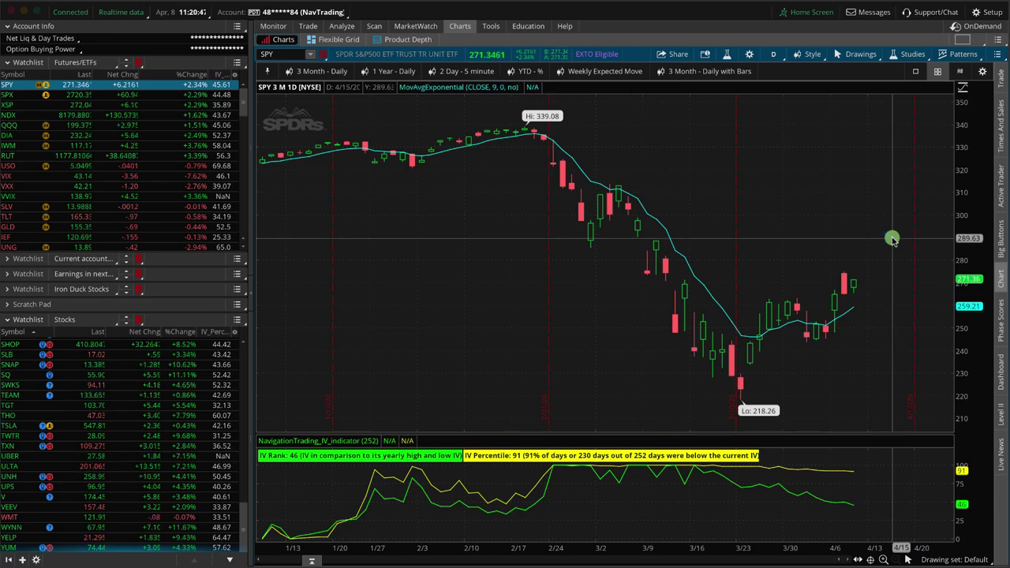